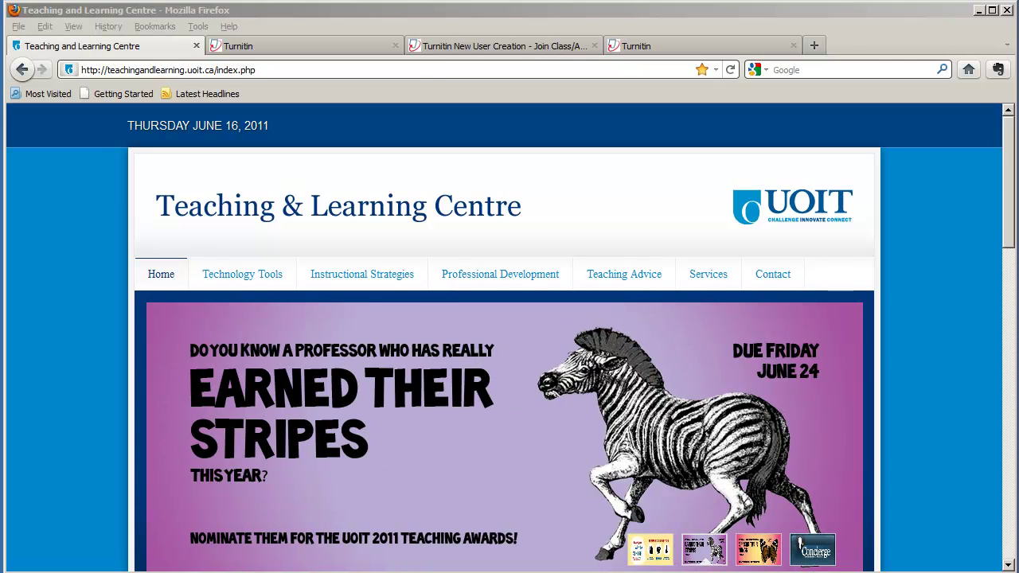
- Bring the Turnitin homepage forward and select its email and password sign-in fields
click(302, 46)
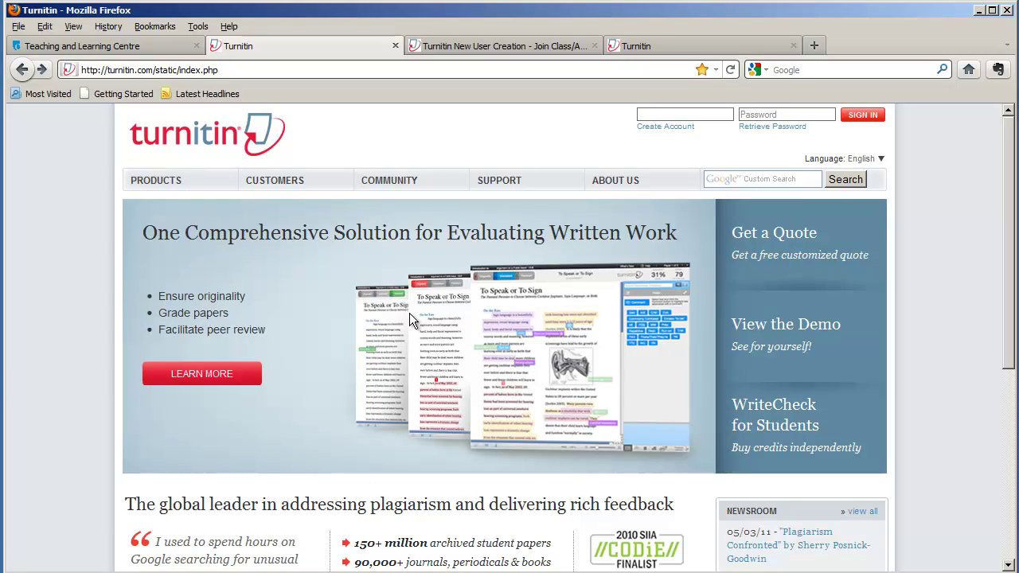
click(658, 116)
click(760, 114)
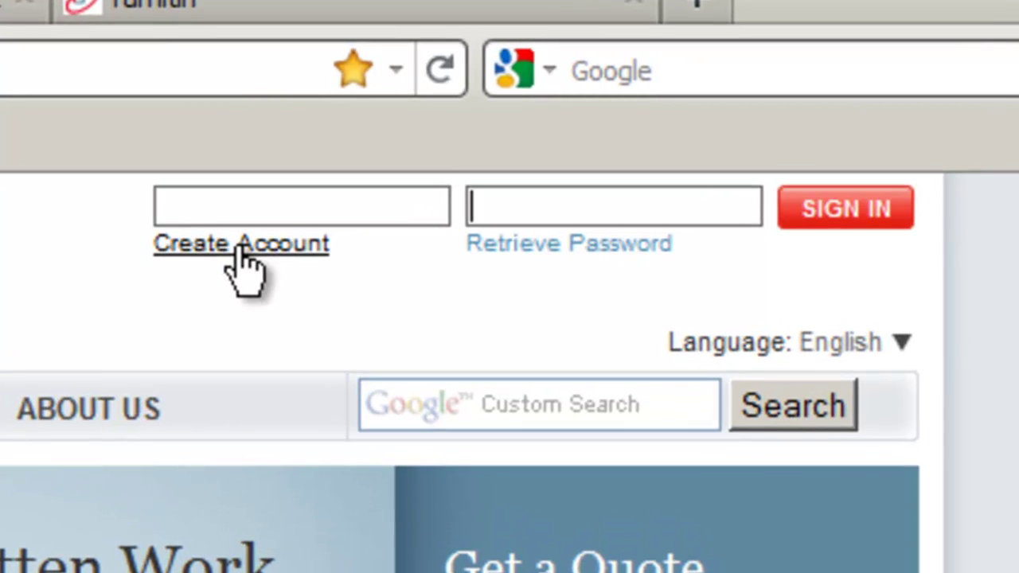
- From Create Account, pick the instructor sign-up link on the Create a User Profile page
click(241, 250)
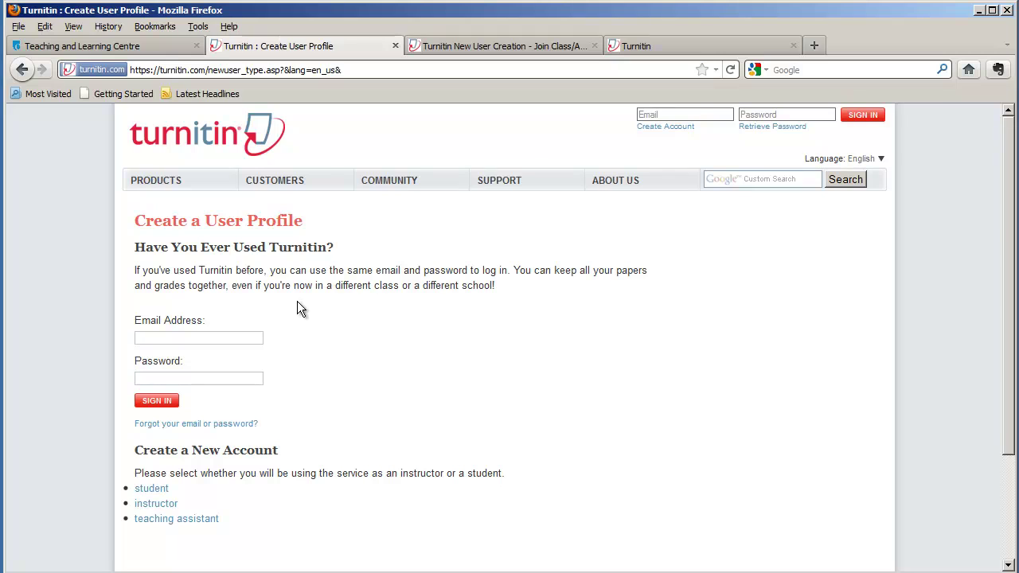
click(204, 342)
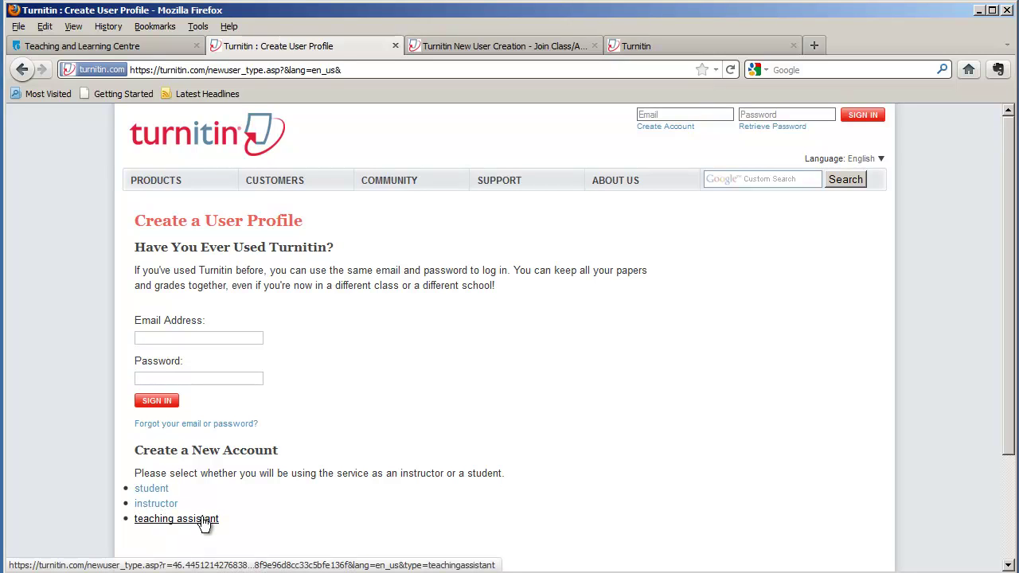
click(159, 504)
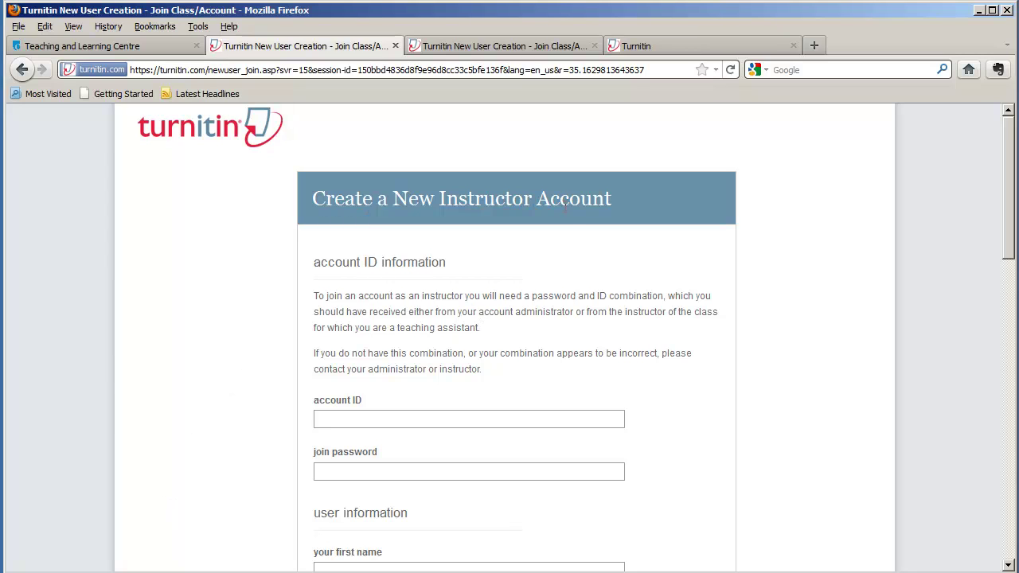
- Try the account ID and join password fields, then switch to the other copy of the form
click(340, 417)
click(328, 470)
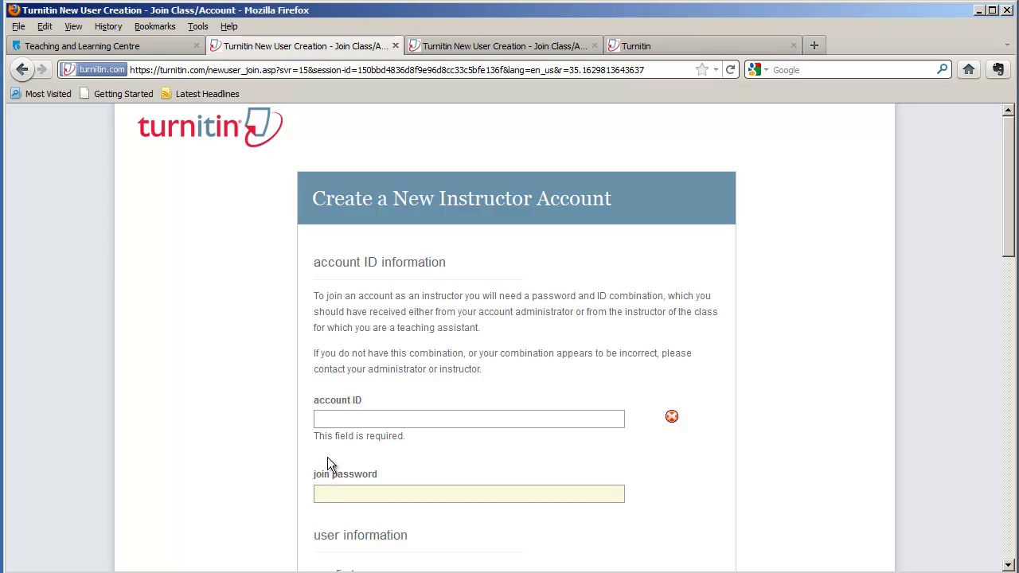
click(460, 45)
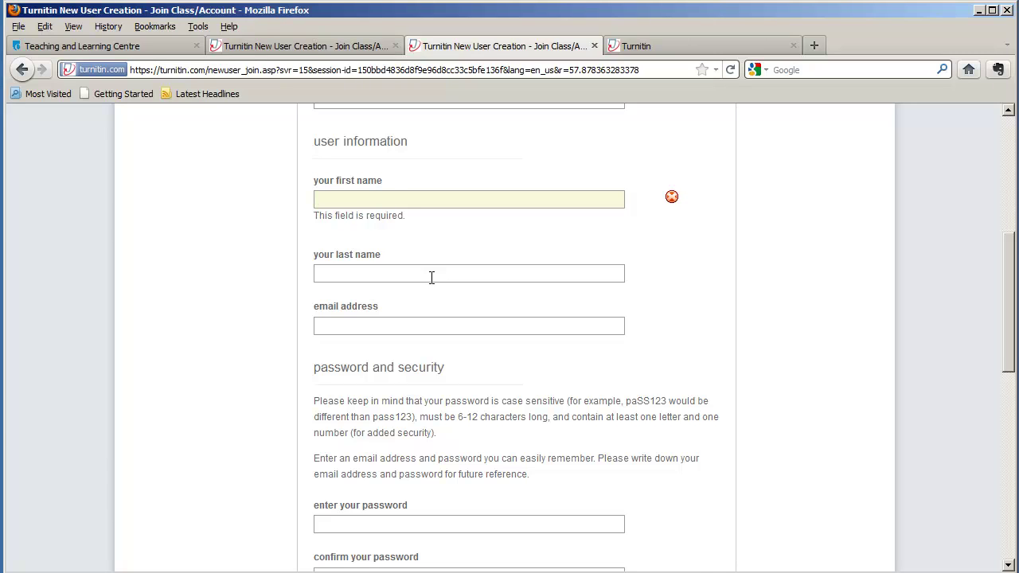
- Enter the instructor's first name, last name, e-mail address and account password
key(Tab)
key(Tab)
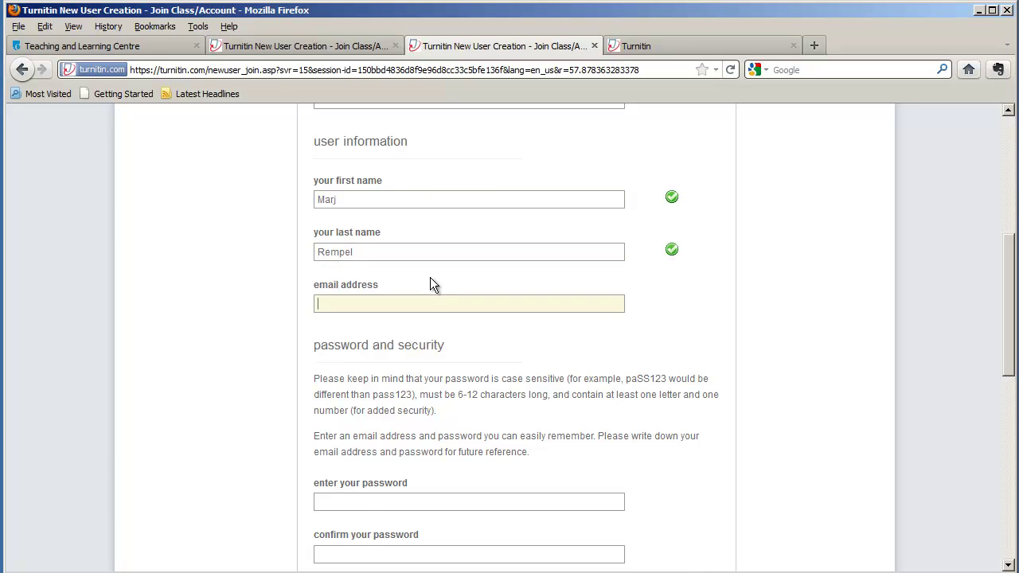
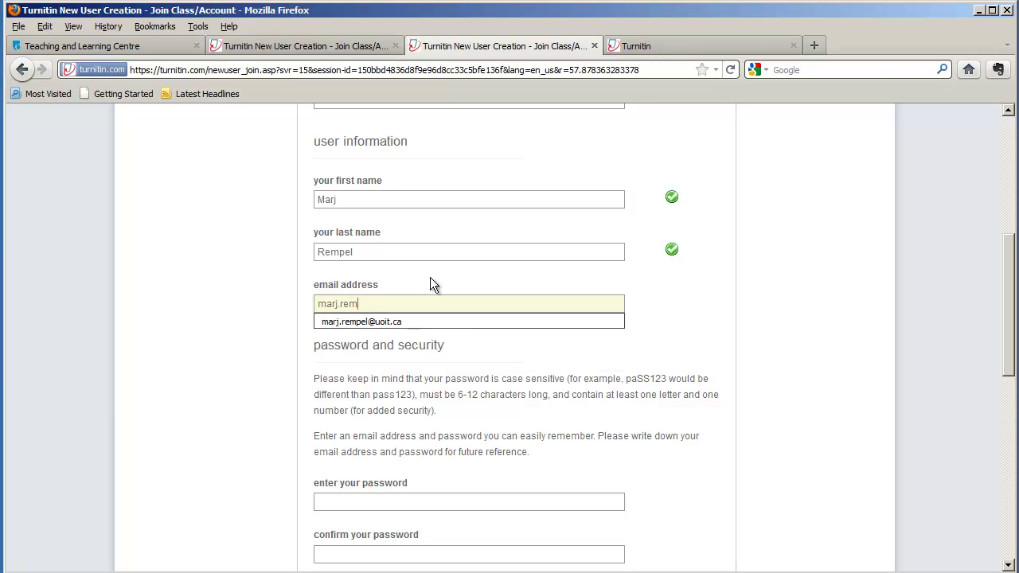
key(Tab)
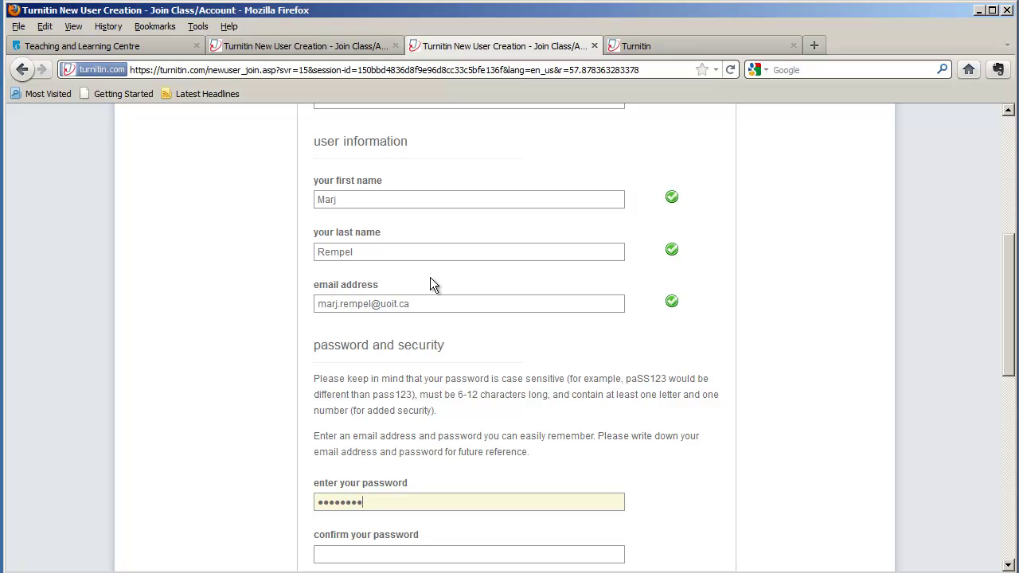
key(Tab)
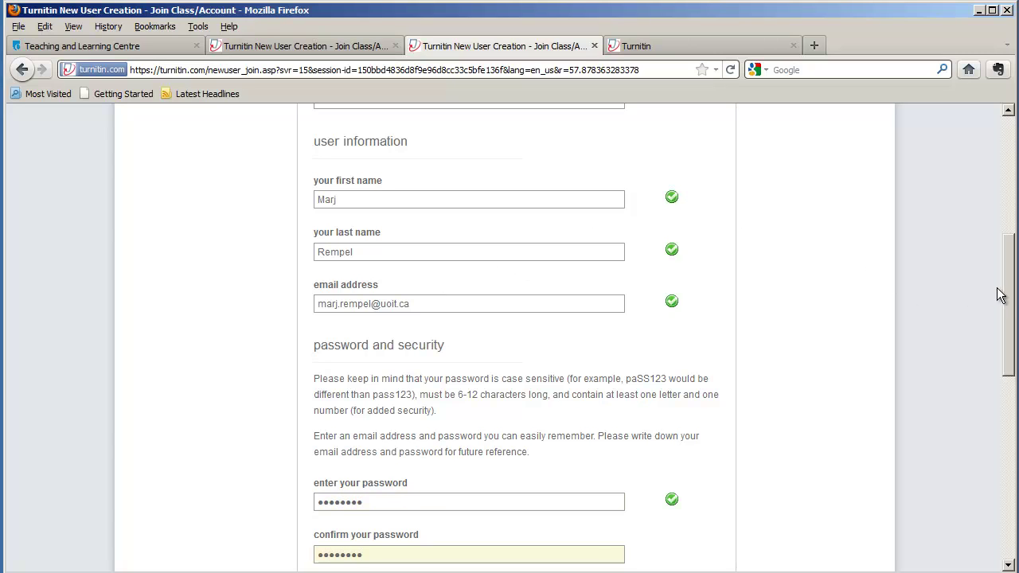
- Choose 'What is your favorite music group?', type the secret answer, and select 'I am at least 13 years of age'
drag(1001, 293, 994, 449)
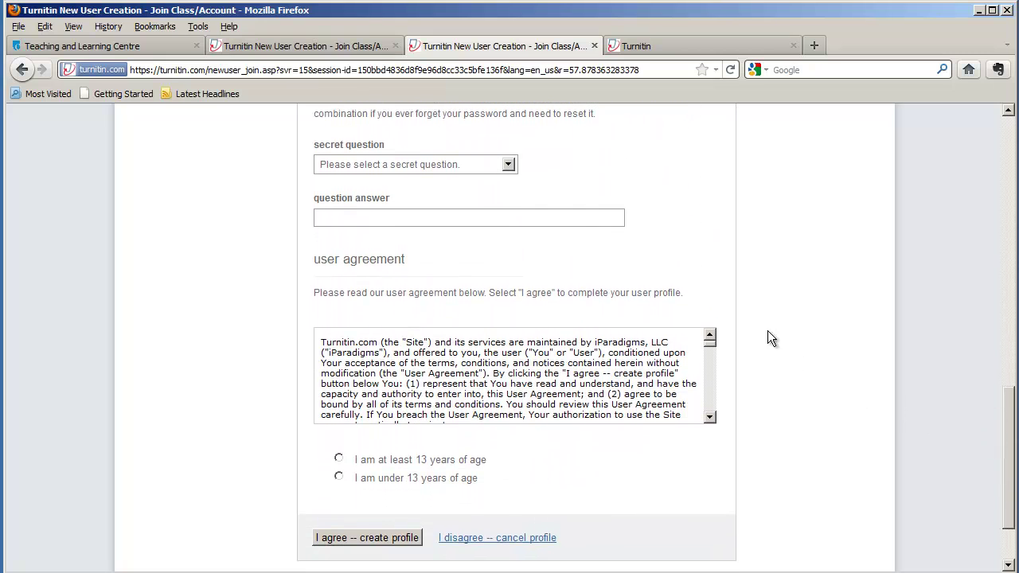
click(506, 167)
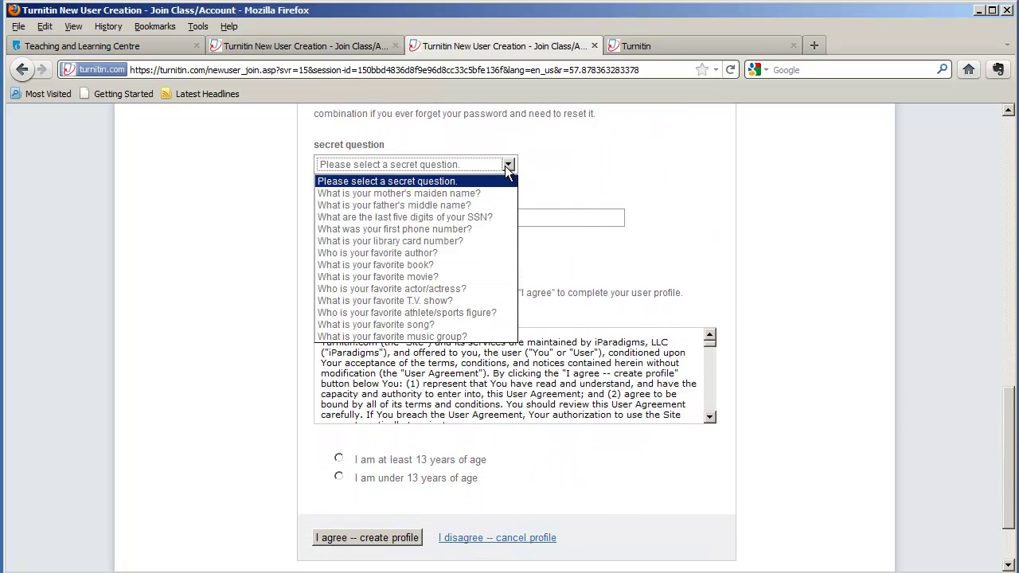
click(468, 337)
click(341, 216)
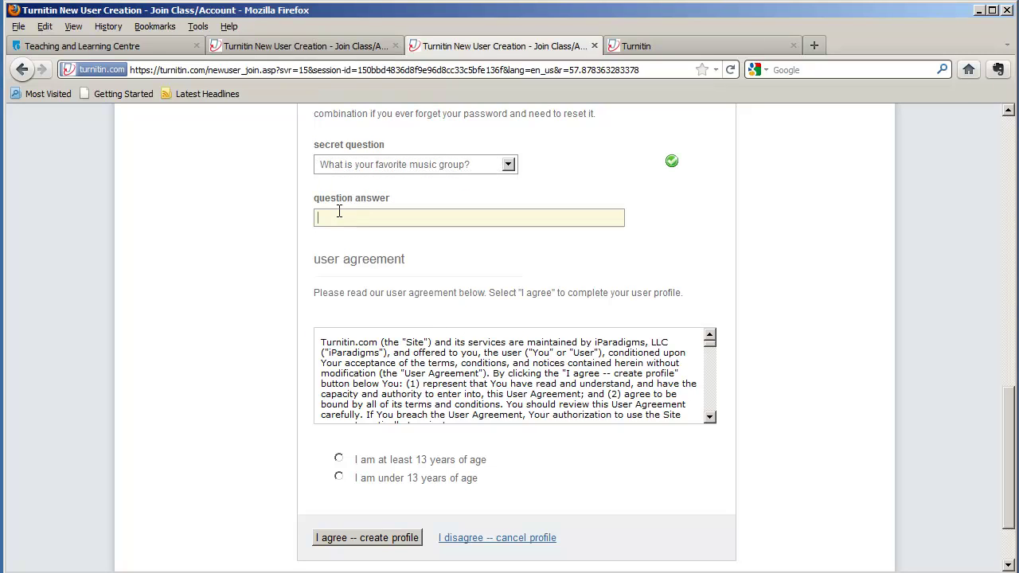
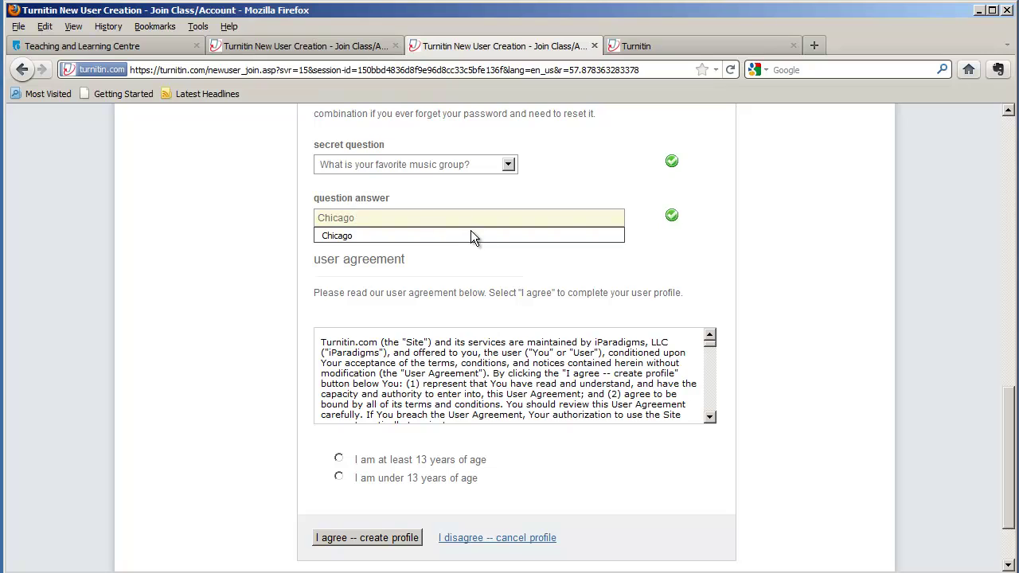
key(Tab)
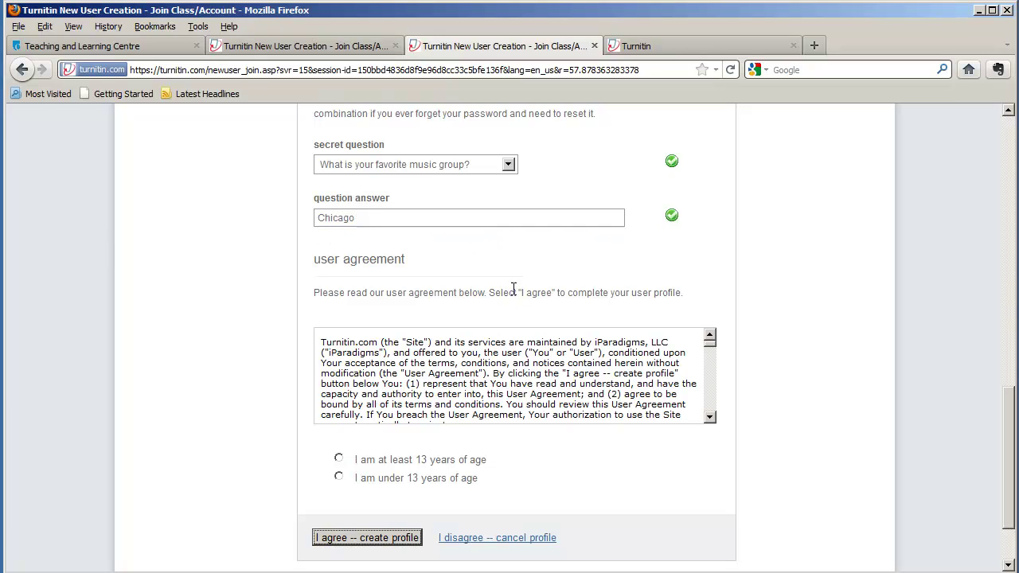
click(339, 462)
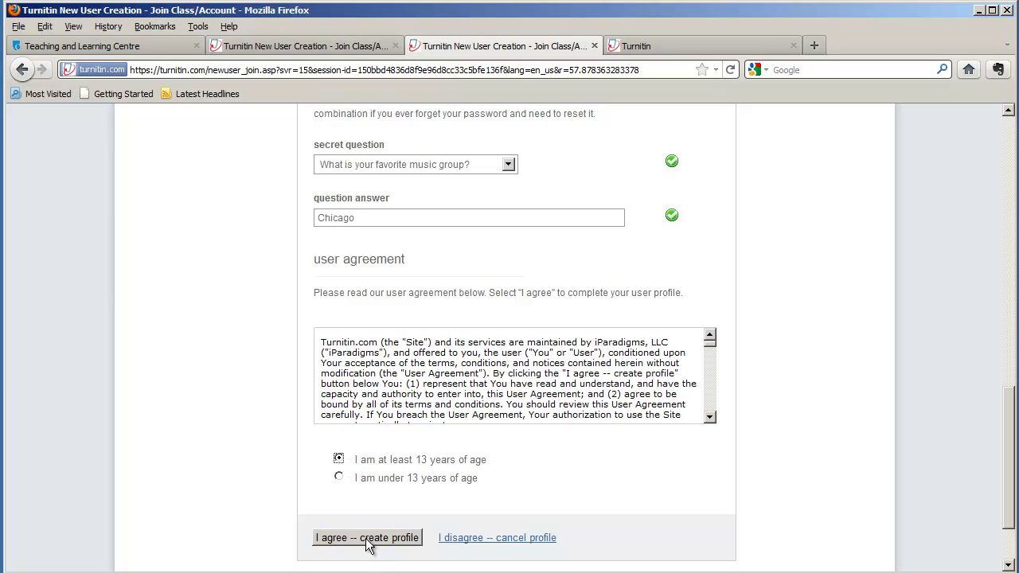
- Accept 'I agree -- create profile', then use 'Continue to Dashboard' to reach the empty class list
click(646, 45)
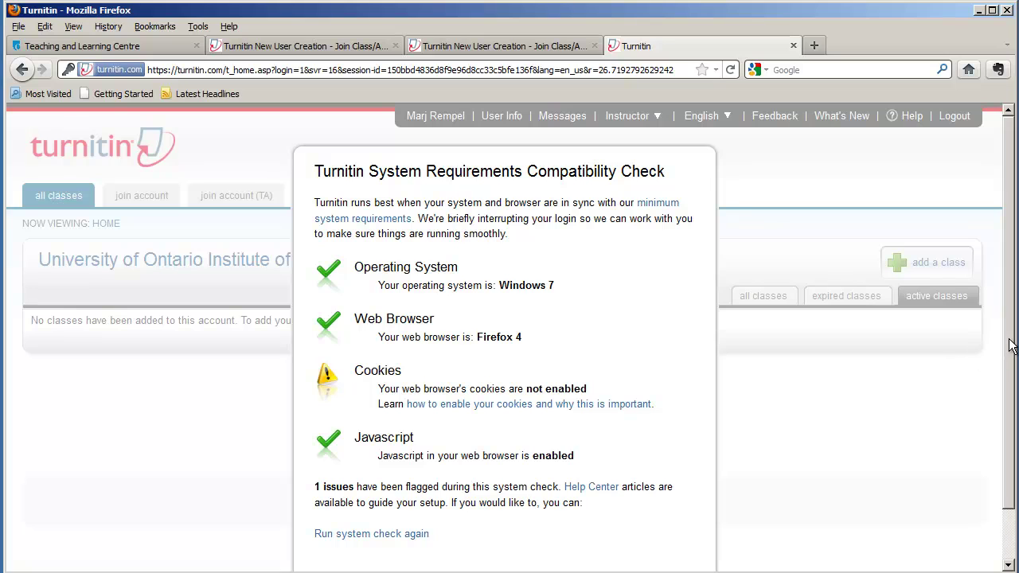
drag(1009, 350, 1009, 406)
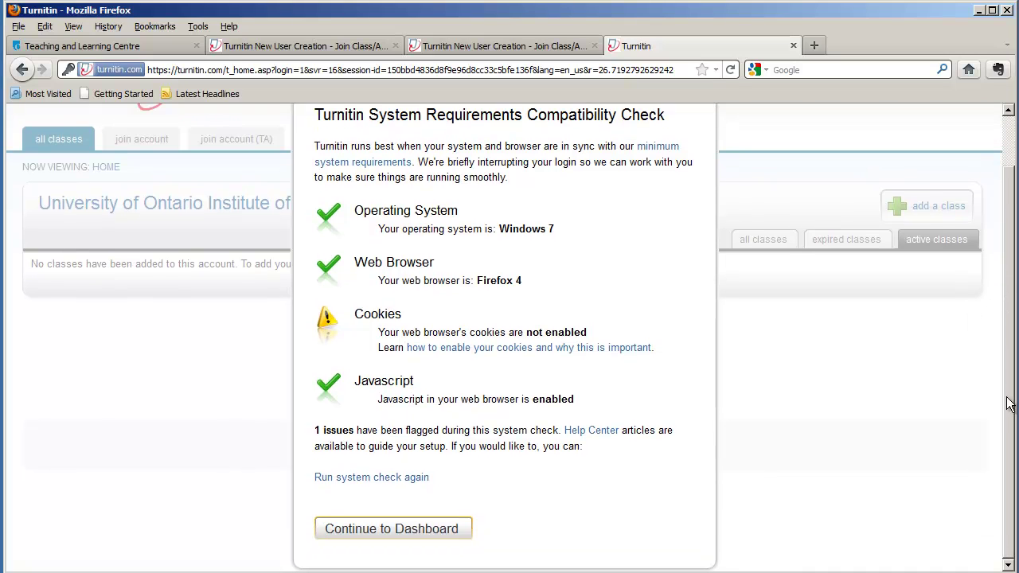
click(407, 531)
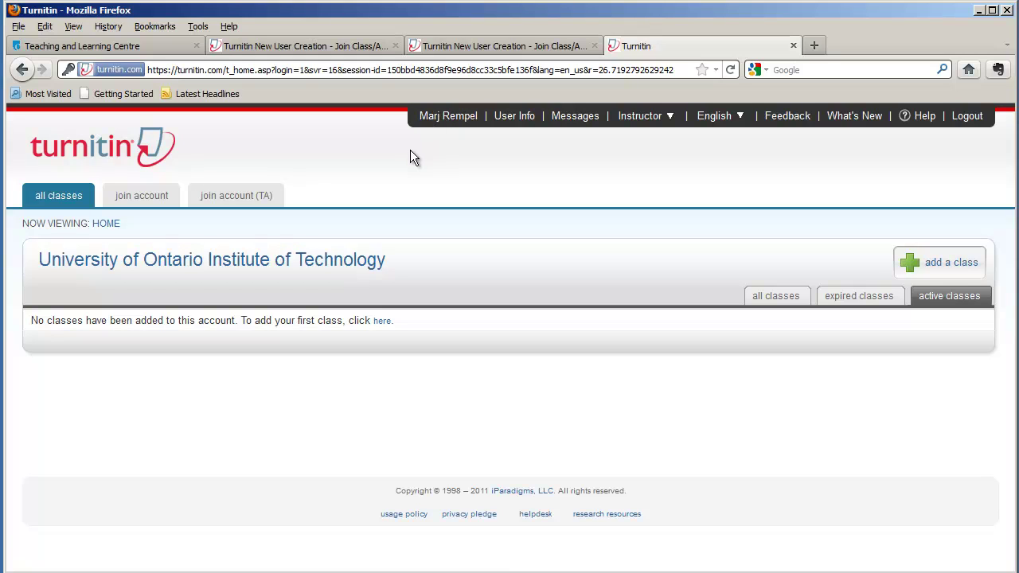
- Load turnitin.com in the second browser tab
click(319, 48)
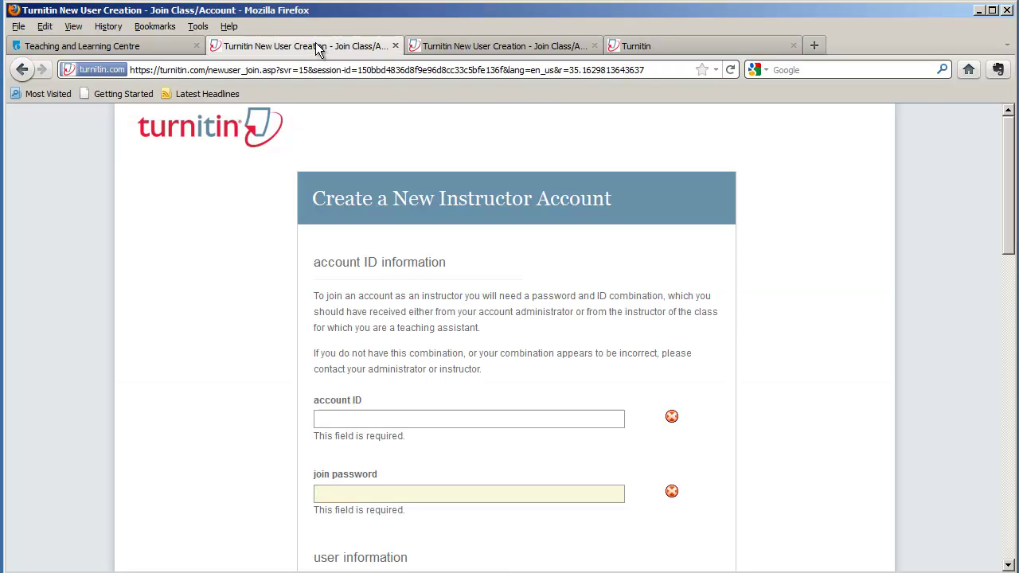
click(192, 70)
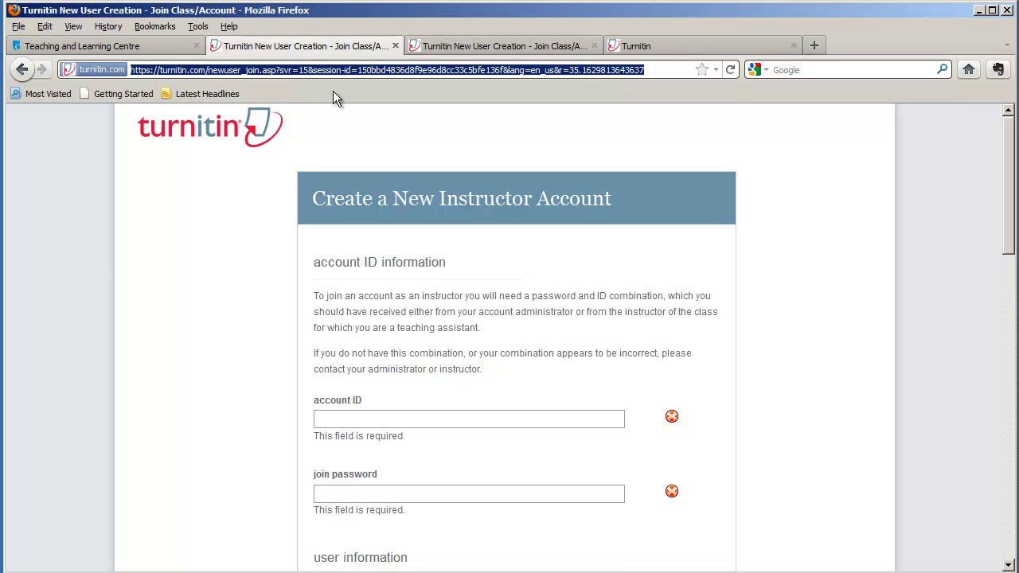
text(turnitin.com)
key(Return)
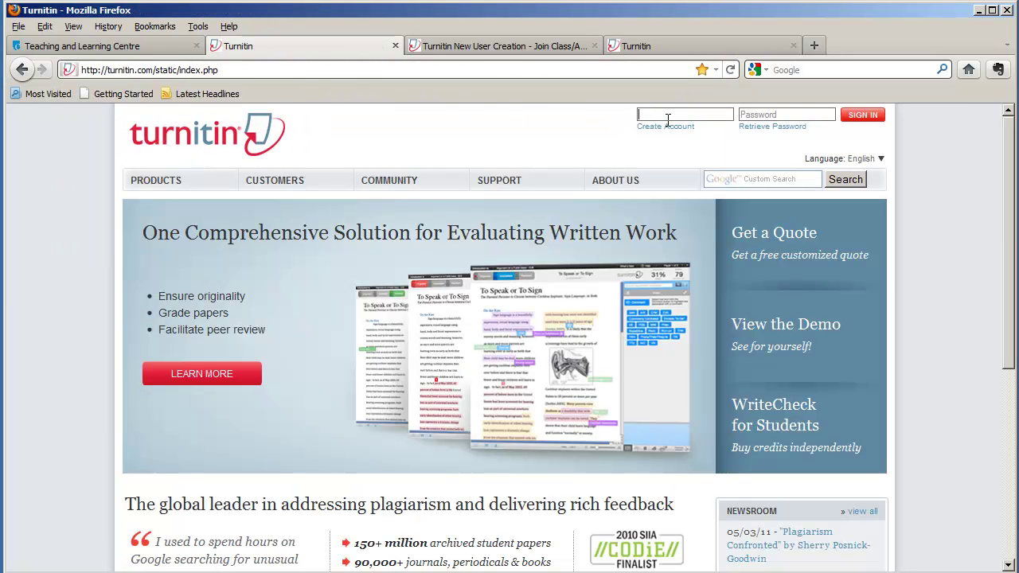
- Sign in with the new instructor's e-mail address and password
mouse_move(664, 180)
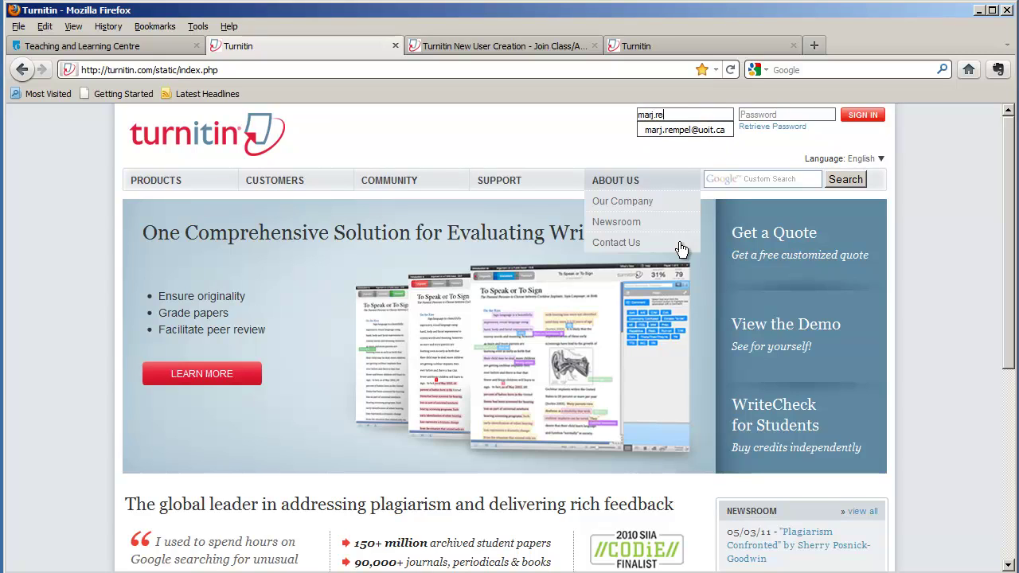
key(Tab)
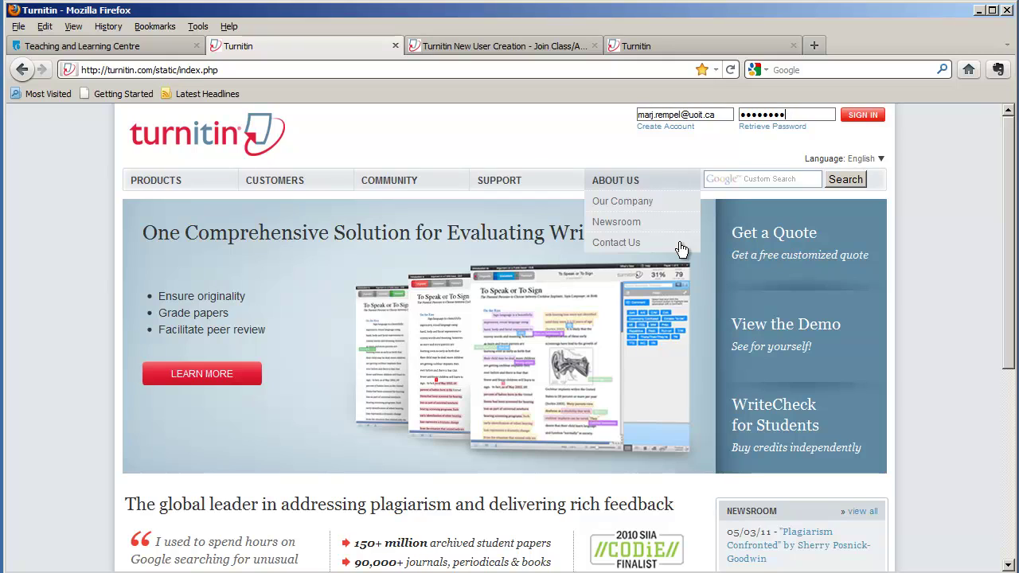
click(854, 119)
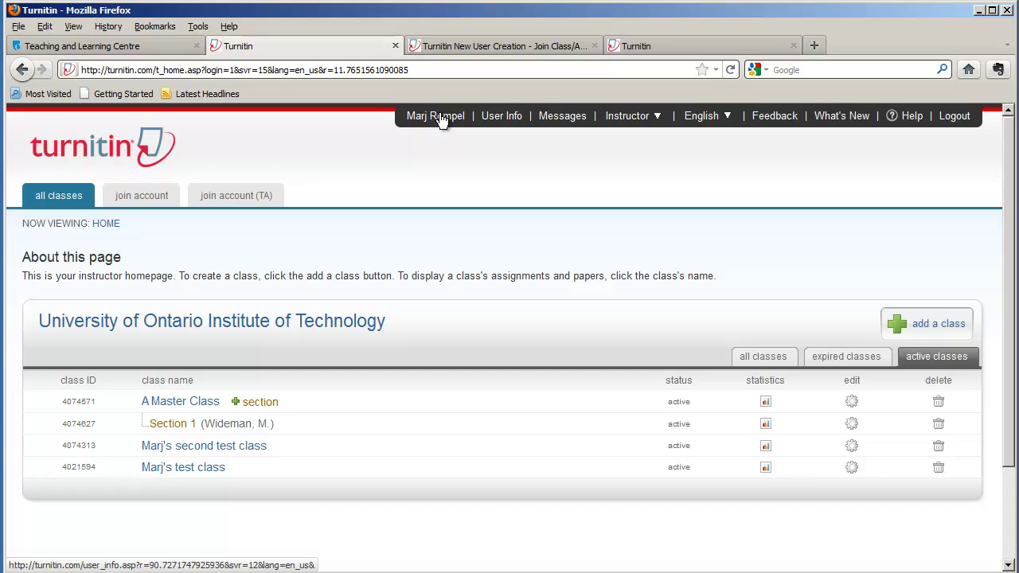
- Open User Info and scroll through the instructor's details and account preferences
click(499, 118)
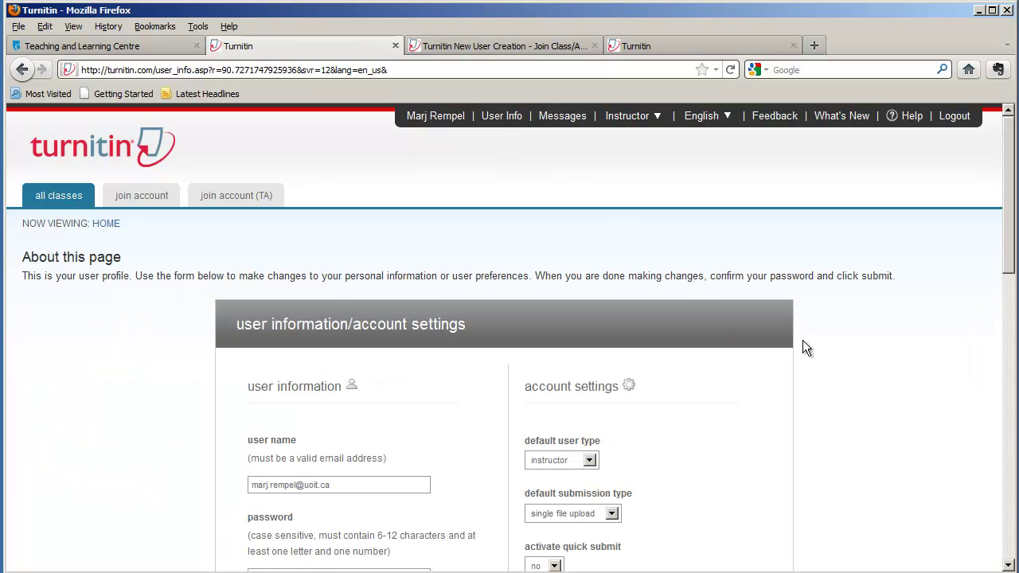
scroll(802, 342, down, 8)
scroll(802, 340, down, 10)
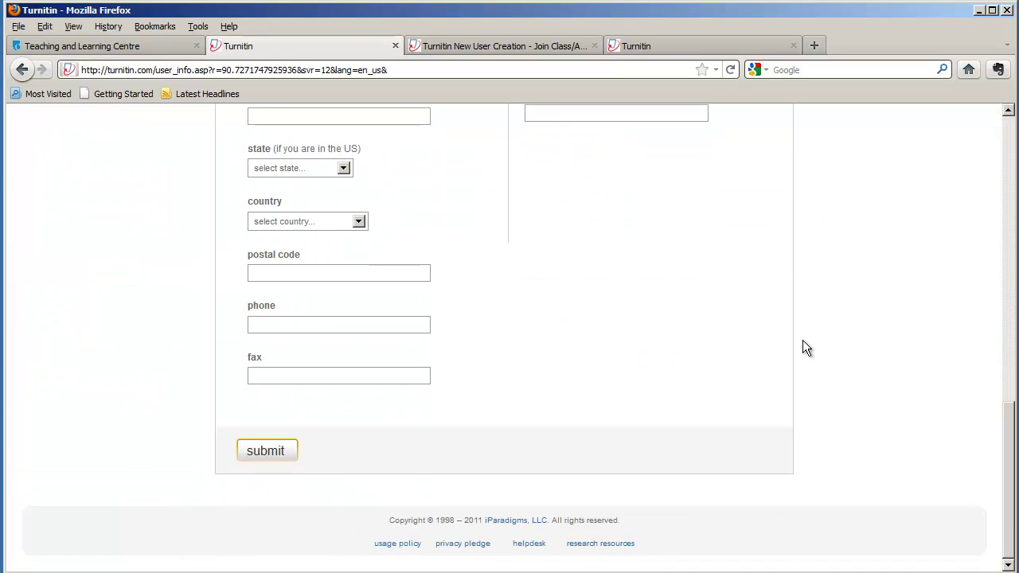
scroll(802, 340, up, 17)
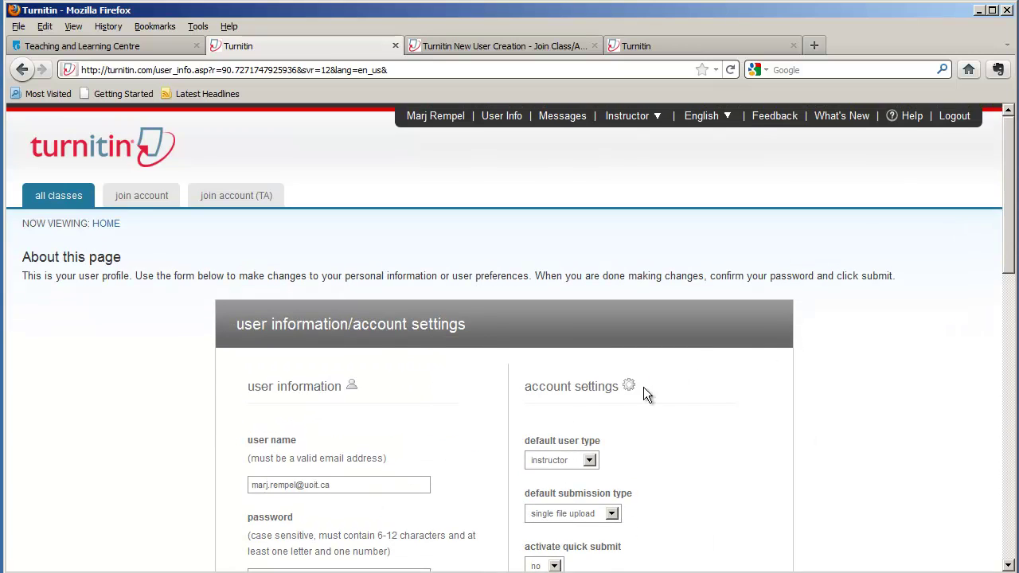
scroll(656, 386, down, 6)
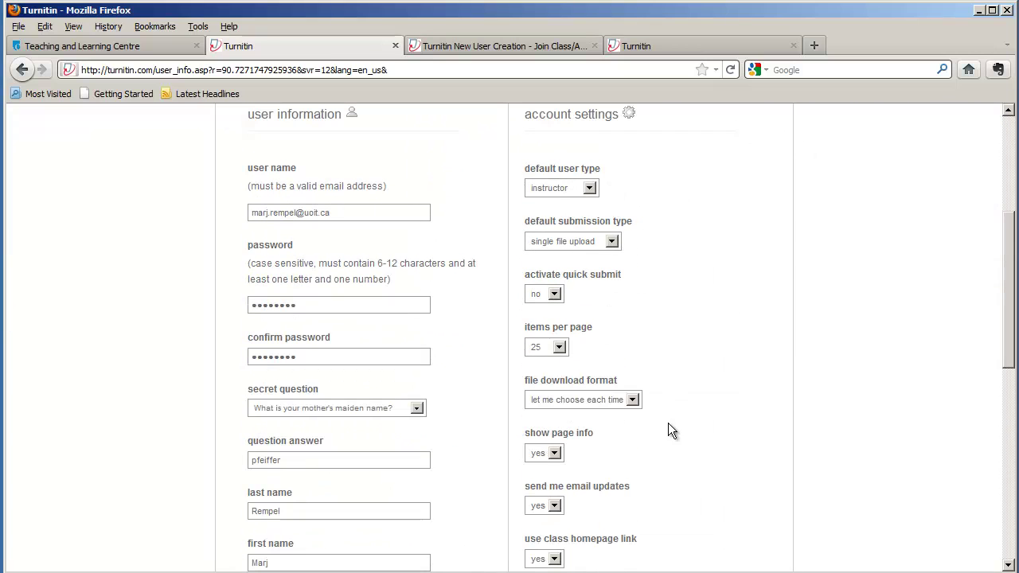
scroll(678, 409, up, 6)
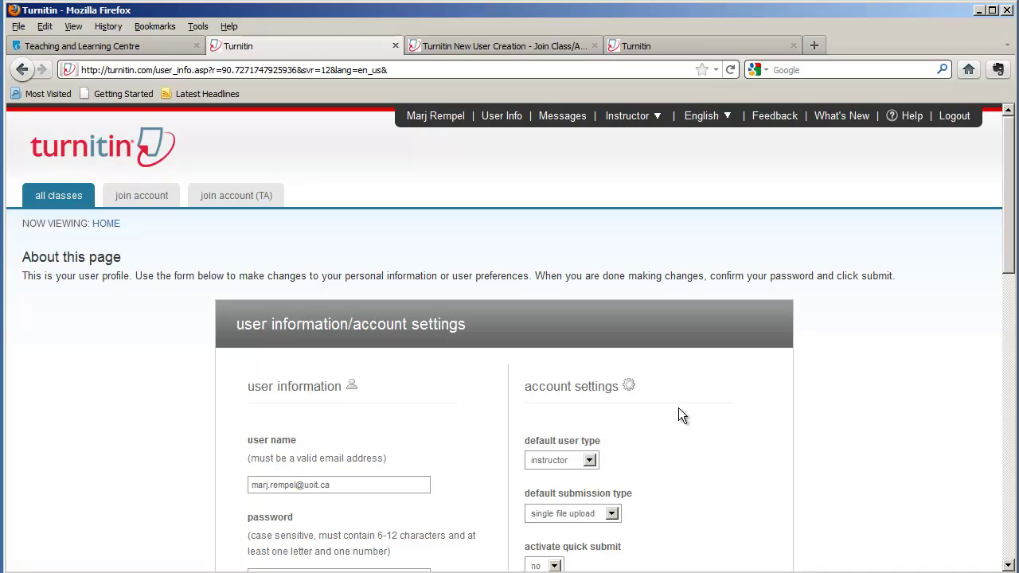